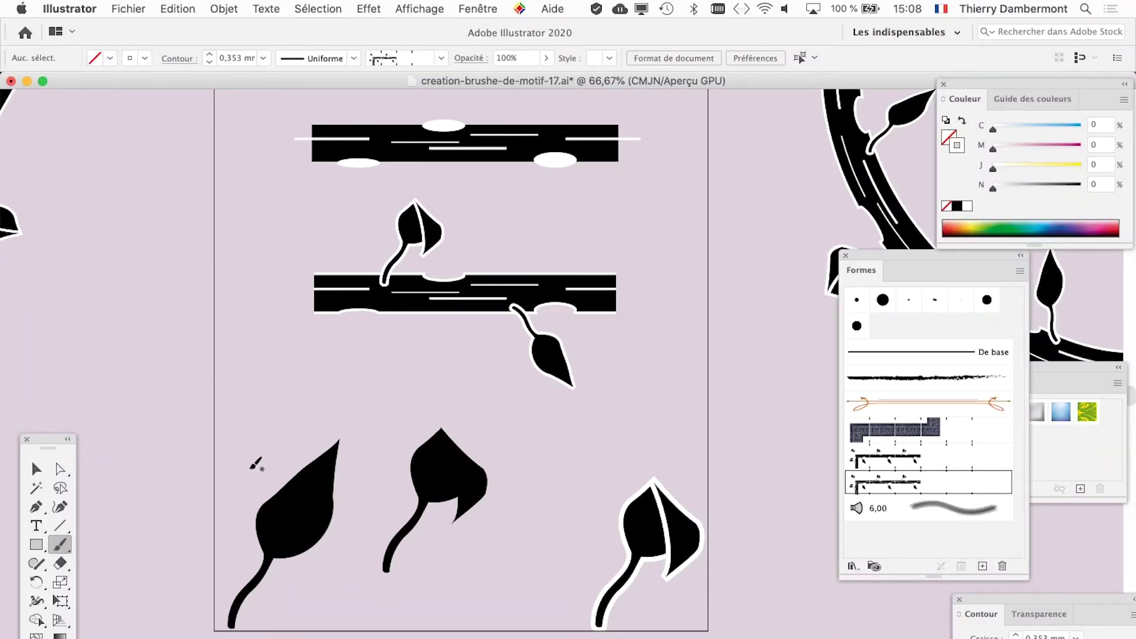
- Select the black leaf-and-stem shape at the tile's lower left, zooming in to inspect it
{"action": "left_click", "coordinate": [37, 470]}
{"action": "left_click", "coordinate": [312, 511]}
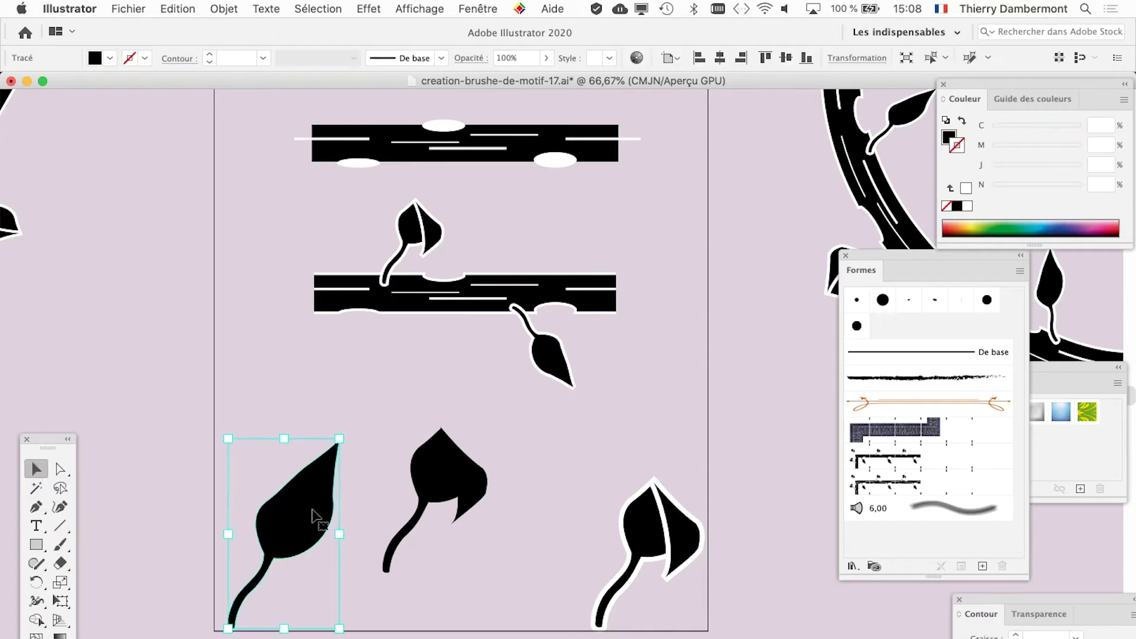
{"action": "key", "text": "ctrl+plus"}
{"action": "key", "text": "ctrl+plus"}
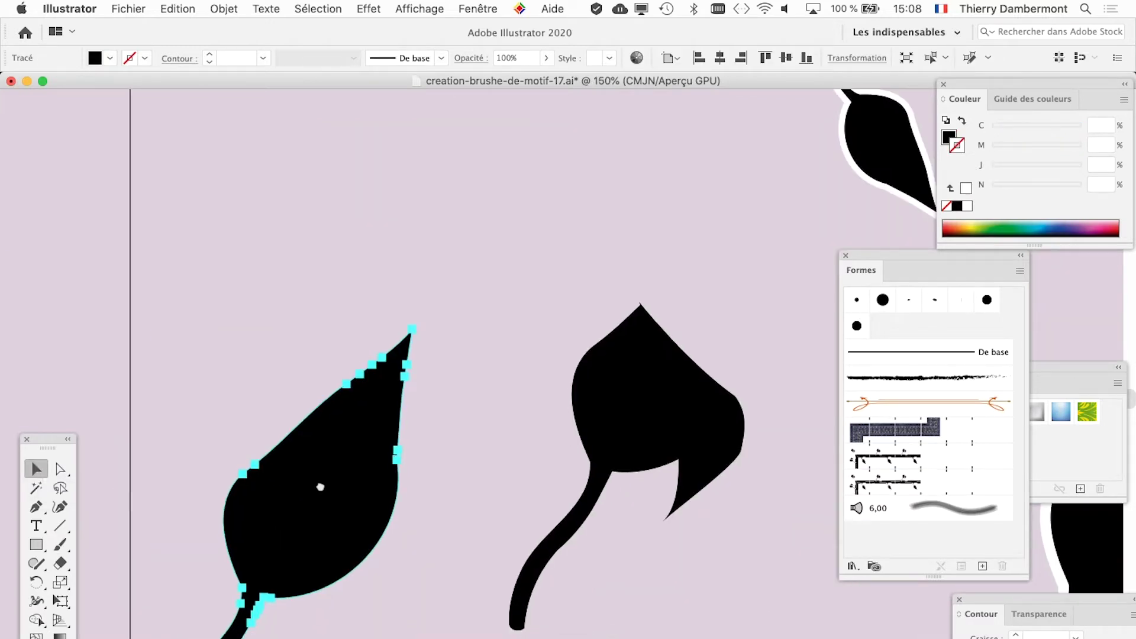
{"action": "left_click_drag", "start_coordinate": [287, 524], "coordinate": [318, 436]}
{"action": "key", "text": "ctrl+minus"}
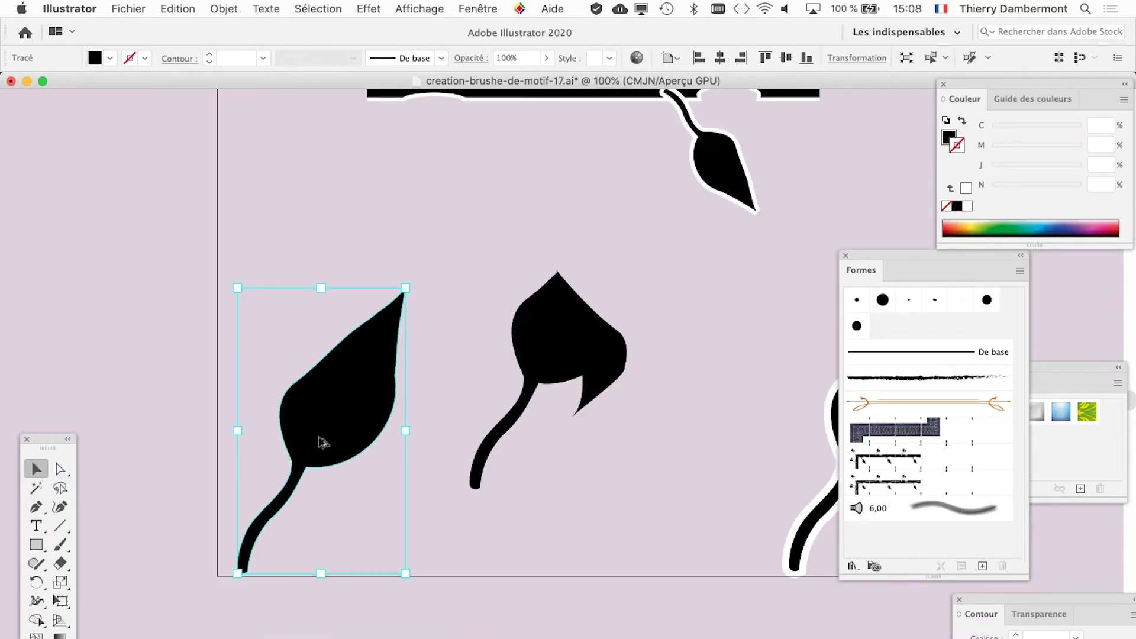
{"action": "key", "text": "ctrl+minus"}
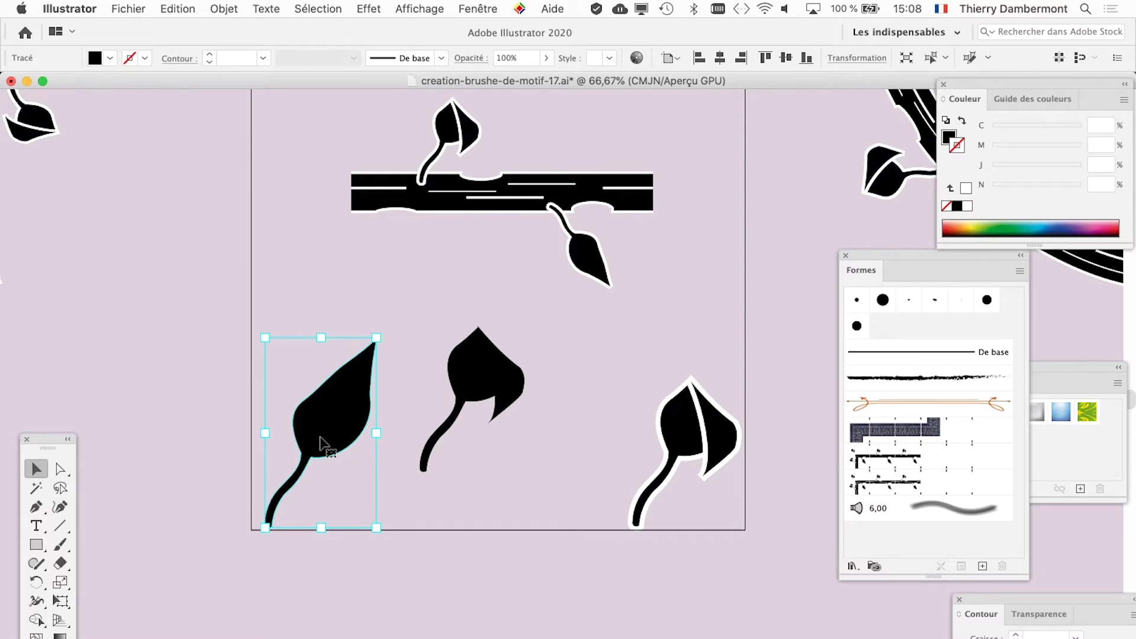
{"action": "key", "text": "a"}
{"action": "scroll", "coordinate": [503, 260], "scroll_direction": "up", "scroll_amount": 3}
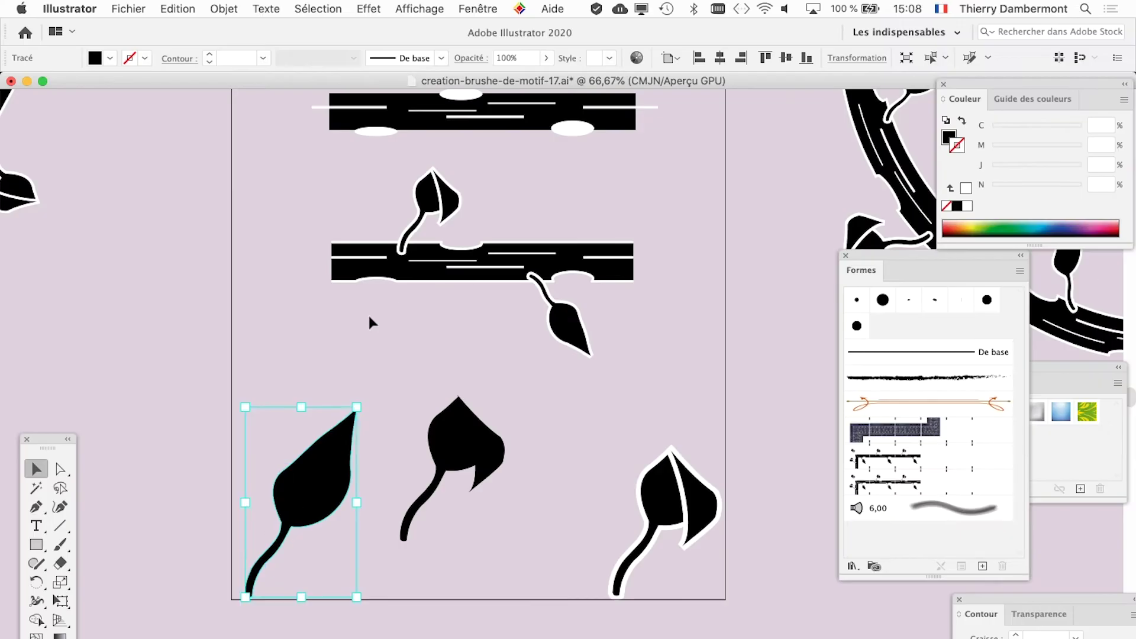
{"action": "key", "text": "ctrl+minus"}
{"action": "key", "text": "ctrl+minus"}
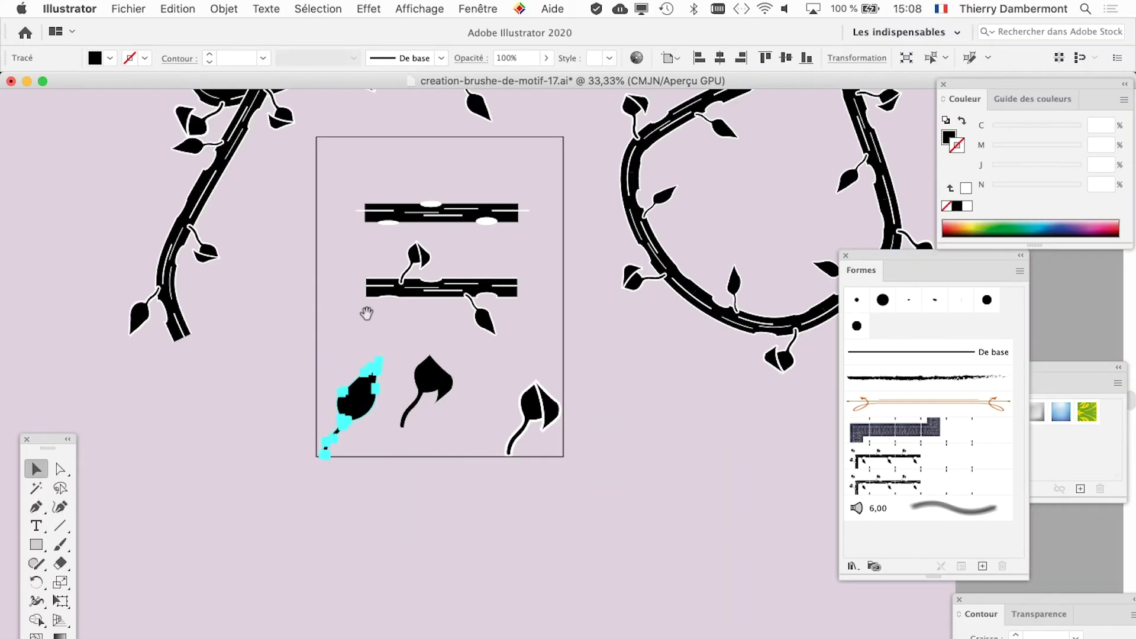
{"action": "left_click_drag", "start_coordinate": [368, 311], "coordinate": [333, 552]}
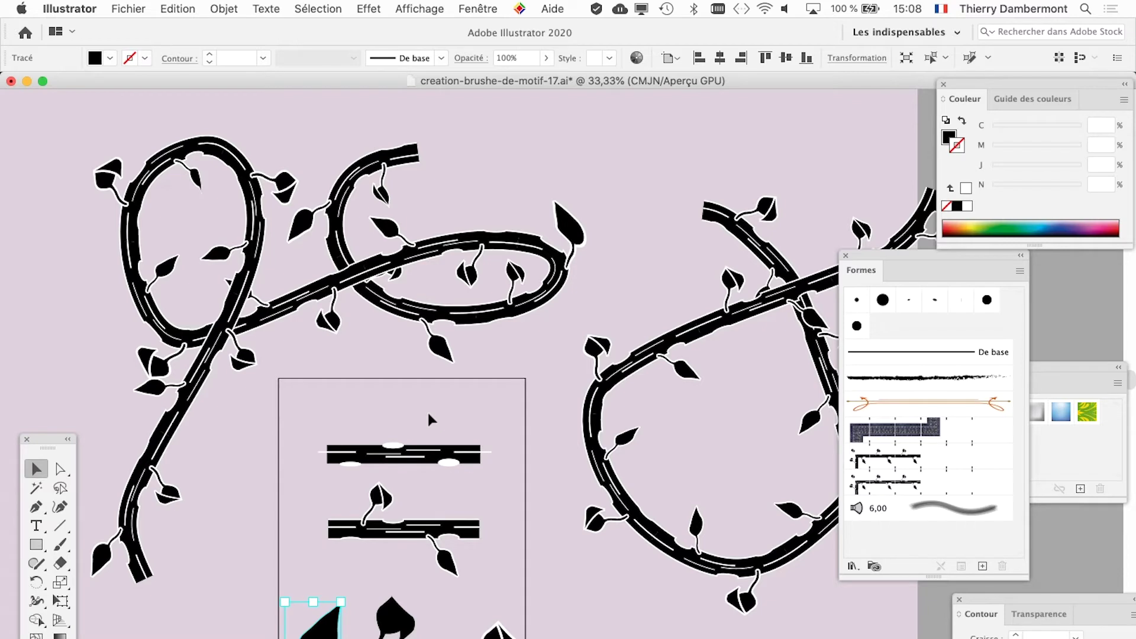
{"action": "scroll", "coordinate": [449, 410], "scroll_direction": "down", "scroll_amount": 4}
{"action": "scroll", "coordinate": [460, 369], "scroll_direction": "down", "scroll_amount": 1}
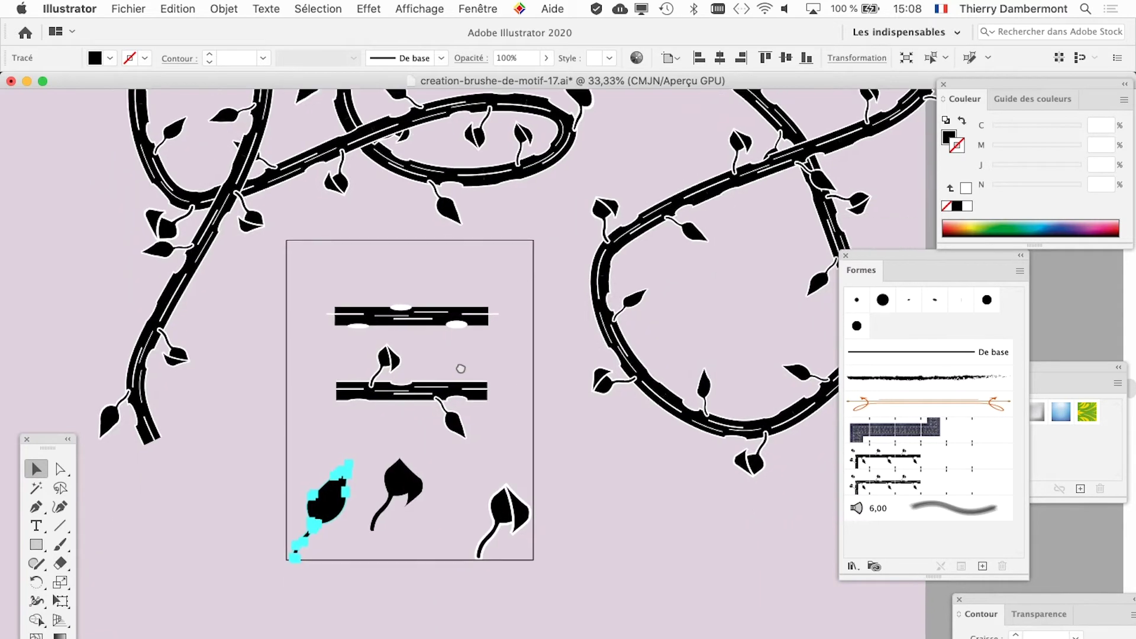
{"action": "scroll", "coordinate": [460, 369], "scroll_direction": "down", "scroll_amount": 1}
{"action": "scroll", "coordinate": [481, 425], "scroll_direction": "down", "scroll_amount": 3}
{"action": "scroll", "coordinate": [477, 339], "scroll_direction": "down", "scroll_amount": 1}
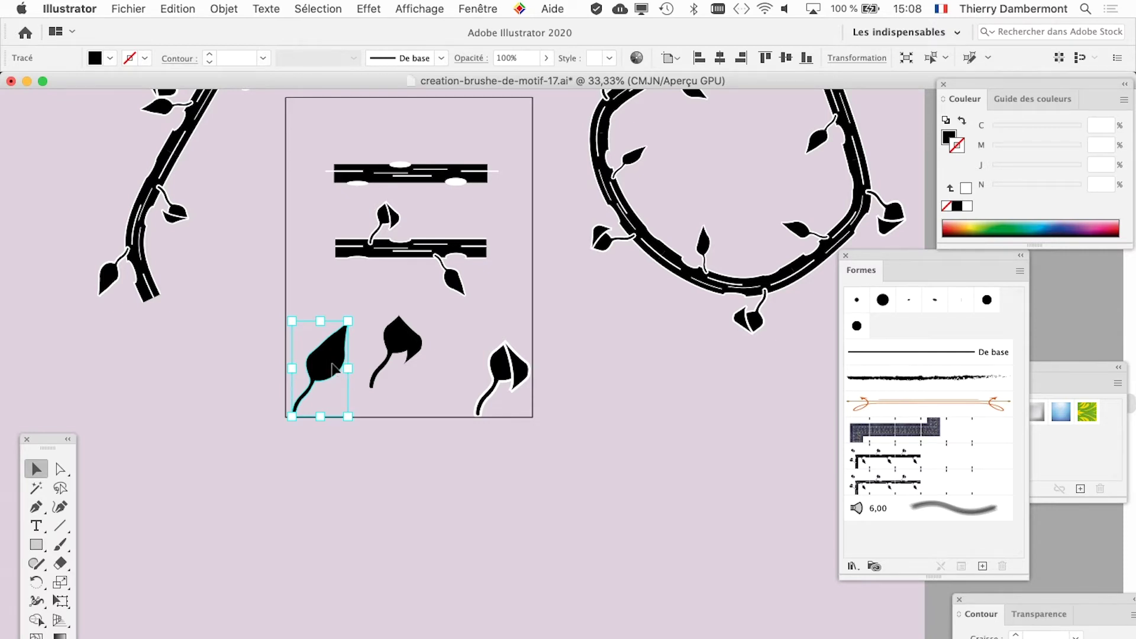
- Move the leaf-and-stem shape below the pattern tile and zoom in to 200%
{"action": "left_click_drag", "start_coordinate": [331, 367], "coordinate": [407, 502]}
{"action": "scroll", "coordinate": [406, 503], "scroll_direction": "up", "scroll_amount": 3}
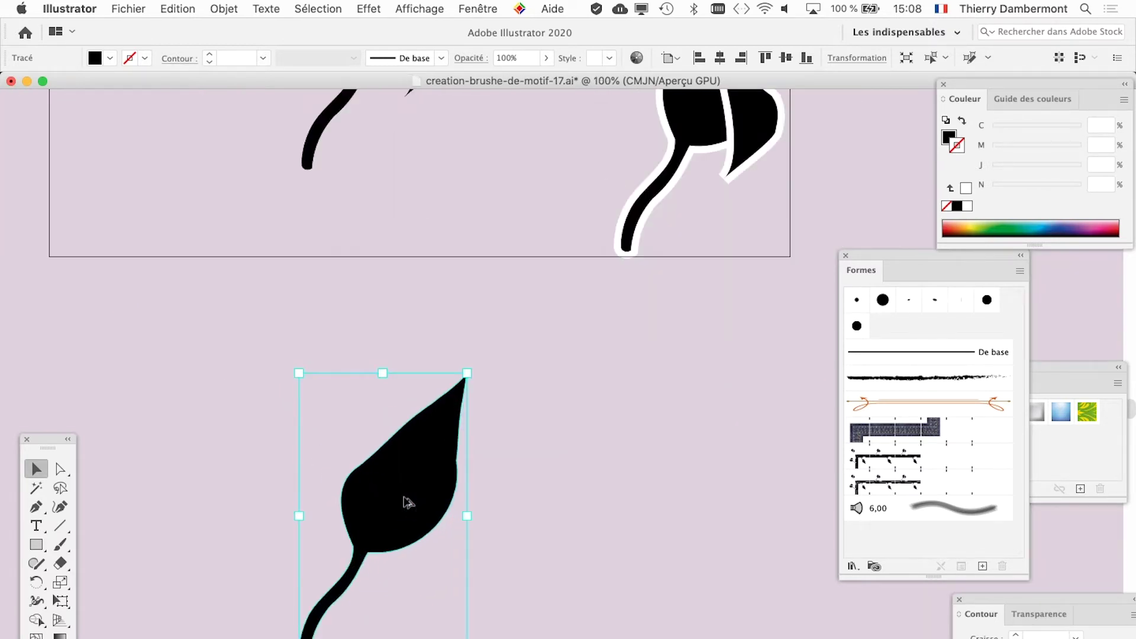
{"action": "scroll", "coordinate": [406, 503], "scroll_direction": "up", "scroll_amount": 3}
{"action": "scroll", "coordinate": [397, 446], "scroll_direction": "down", "scroll_amount": 5}
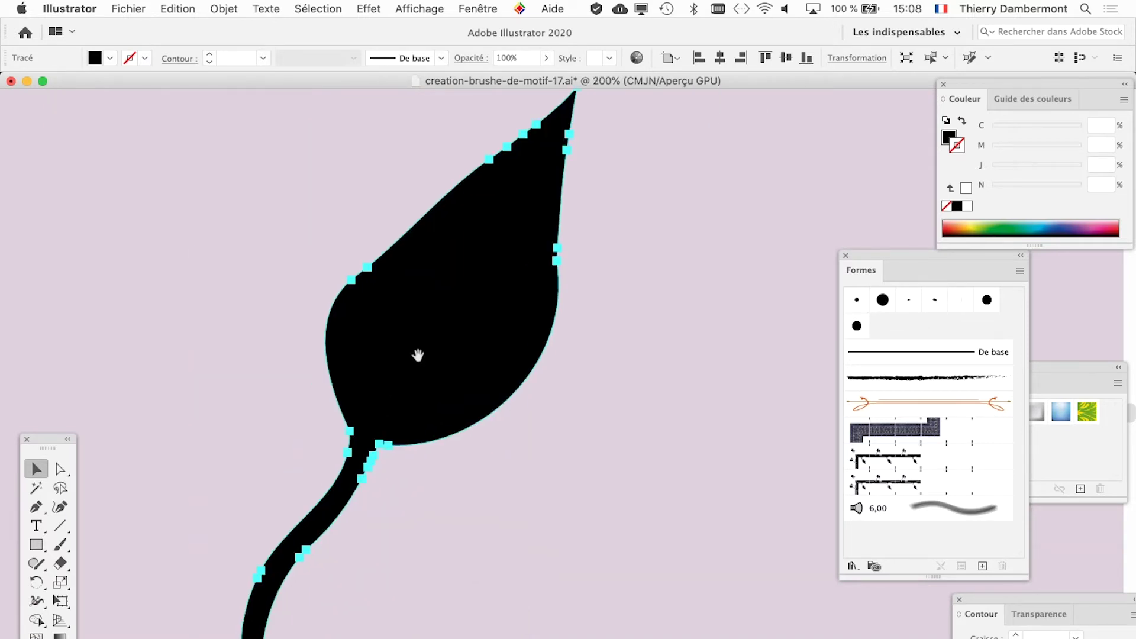
{"action": "scroll", "coordinate": [418, 354], "scroll_direction": "down", "scroll_amount": 3}
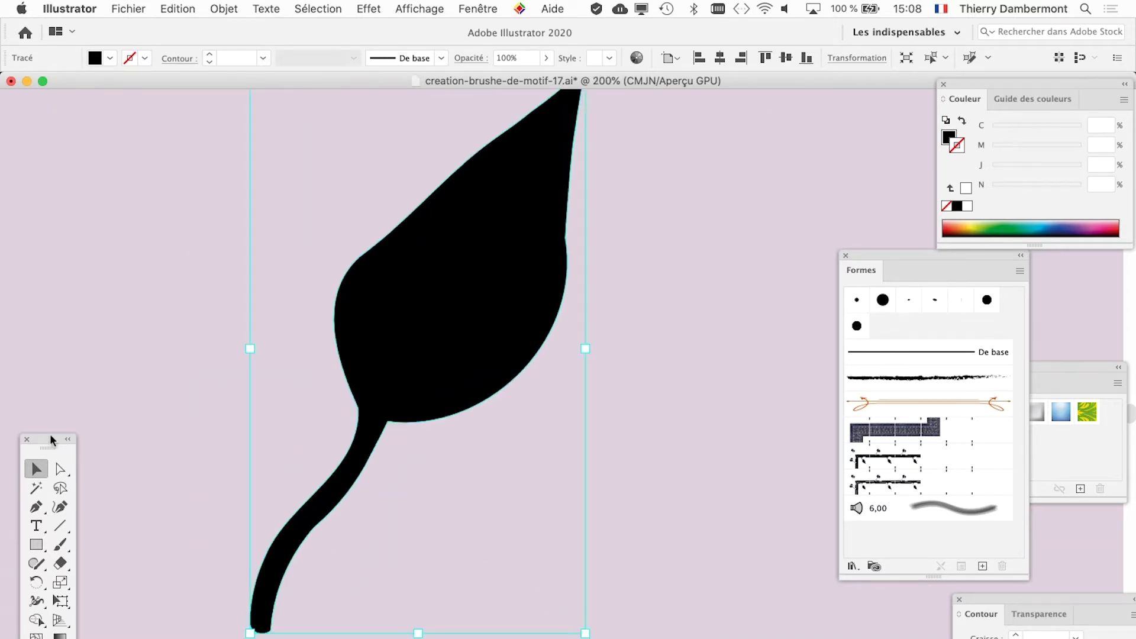
- Reposition the Tools panel and switch to the Eraser tool
{"action": "mouse_move", "coordinate": [51, 437]}
{"action": "left_mouse_down"}
{"action": "mouse_move", "coordinate": [173, 197]}
{"action": "mouse_move", "coordinate": [169, 168]}
{"action": "left_mouse_up"}
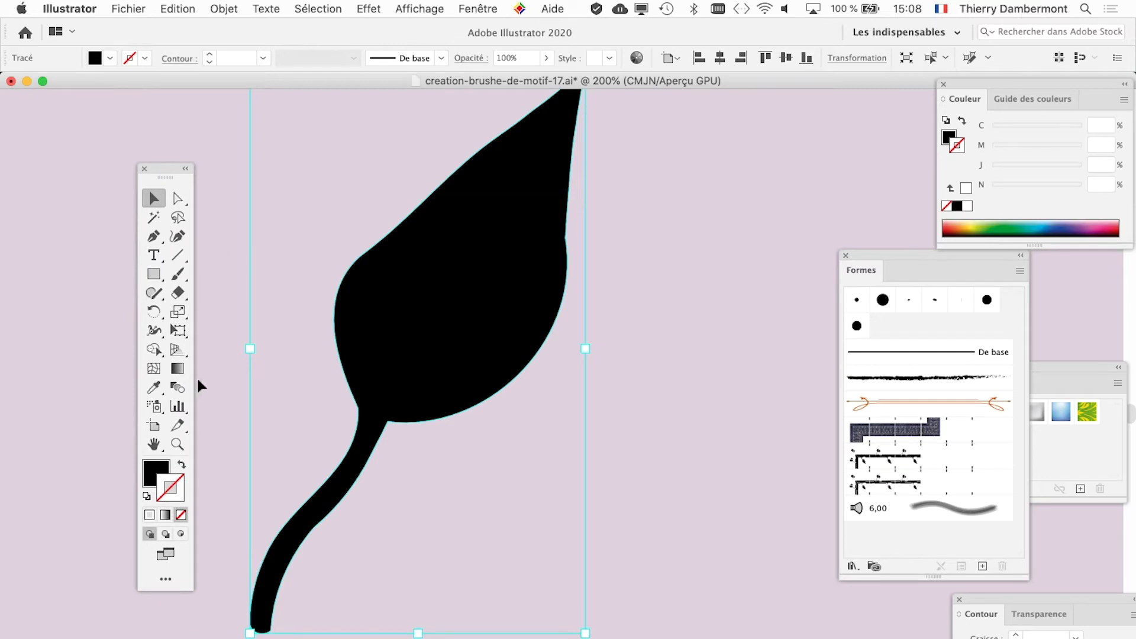
{"action": "left_click", "coordinate": [178, 293]}
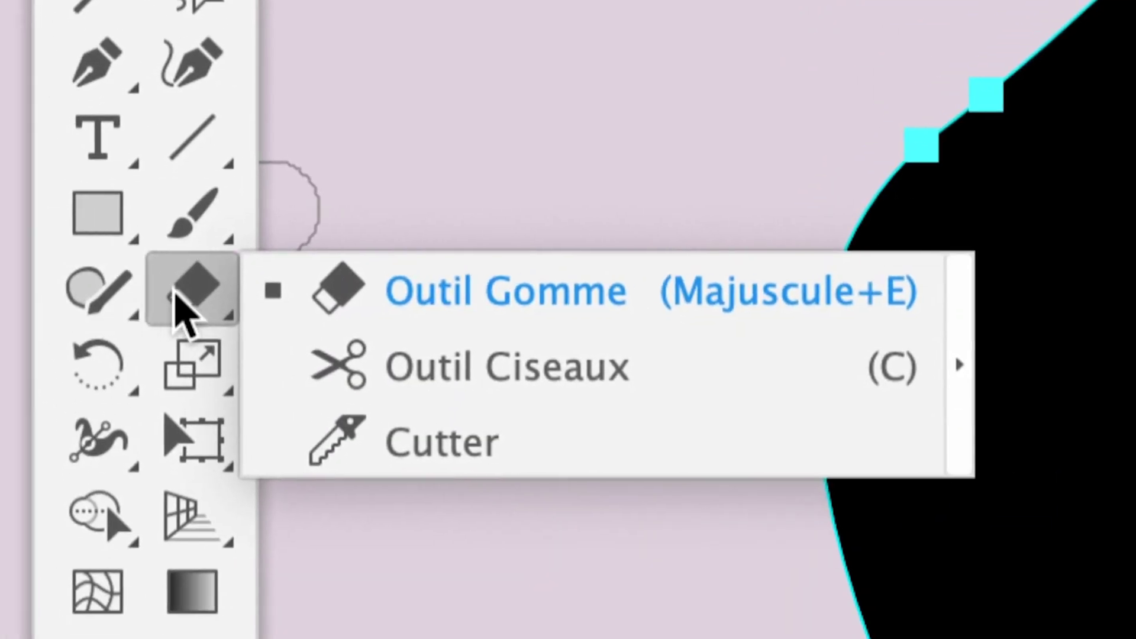
{"action": "left_click", "coordinate": [176, 293]}
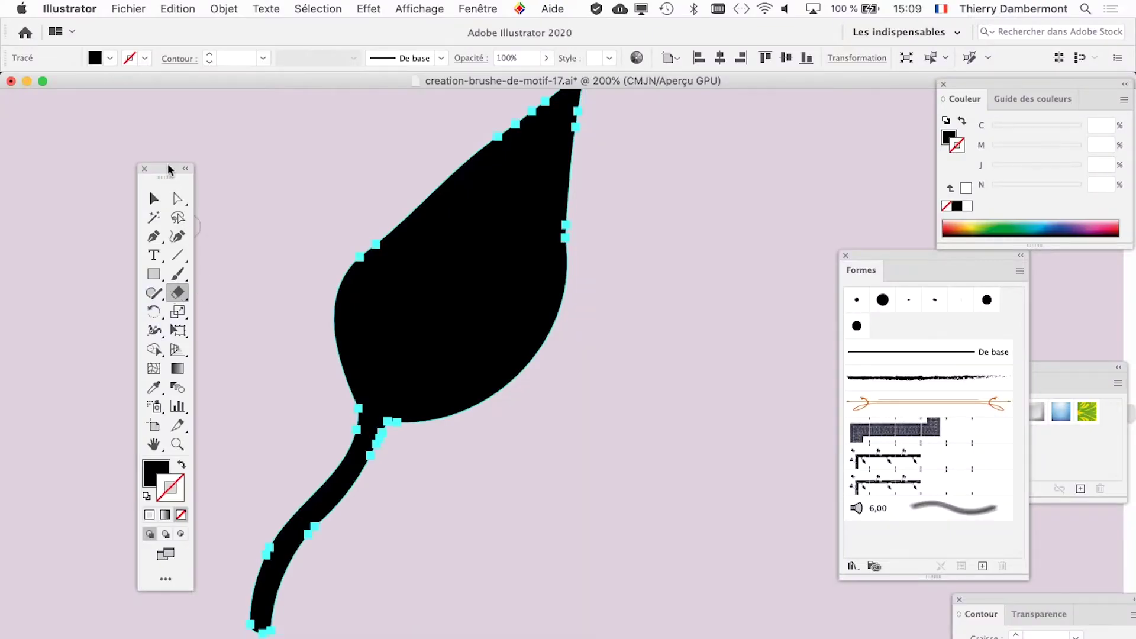
- Set the toolbar to the Avancé tool set via Fenêtre > Barres d'outils, repositioning the panel
{"action": "left_click_drag", "start_coordinate": [168, 166], "coordinate": [115, 152]}
{"action": "left_click", "coordinate": [468, 7]}
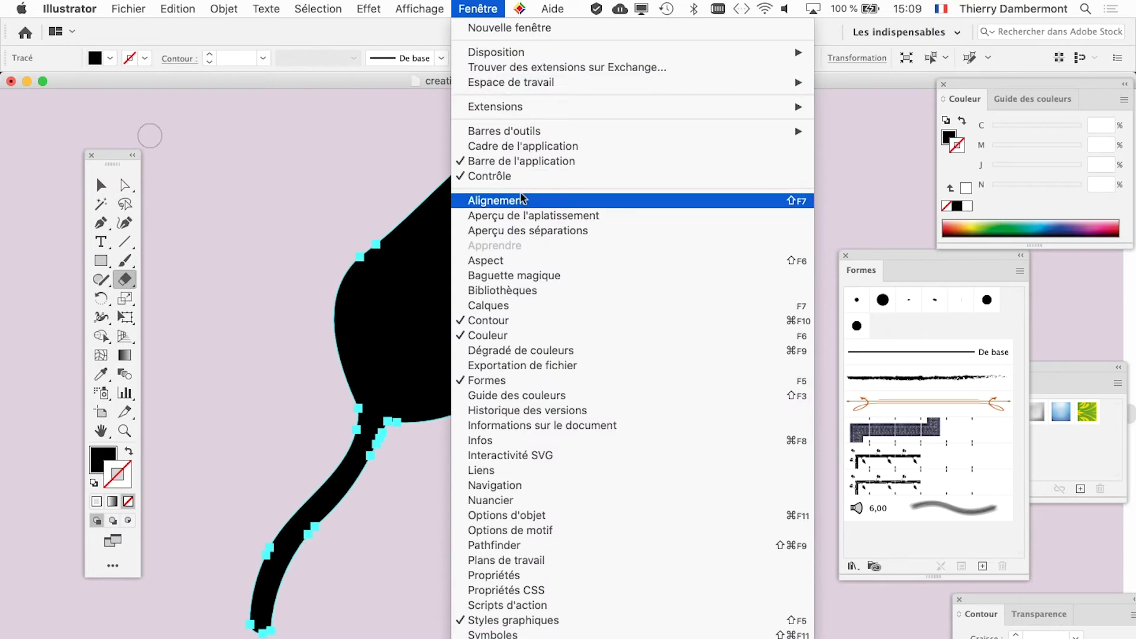
{"action": "mouse_move", "coordinate": [504, 131]}
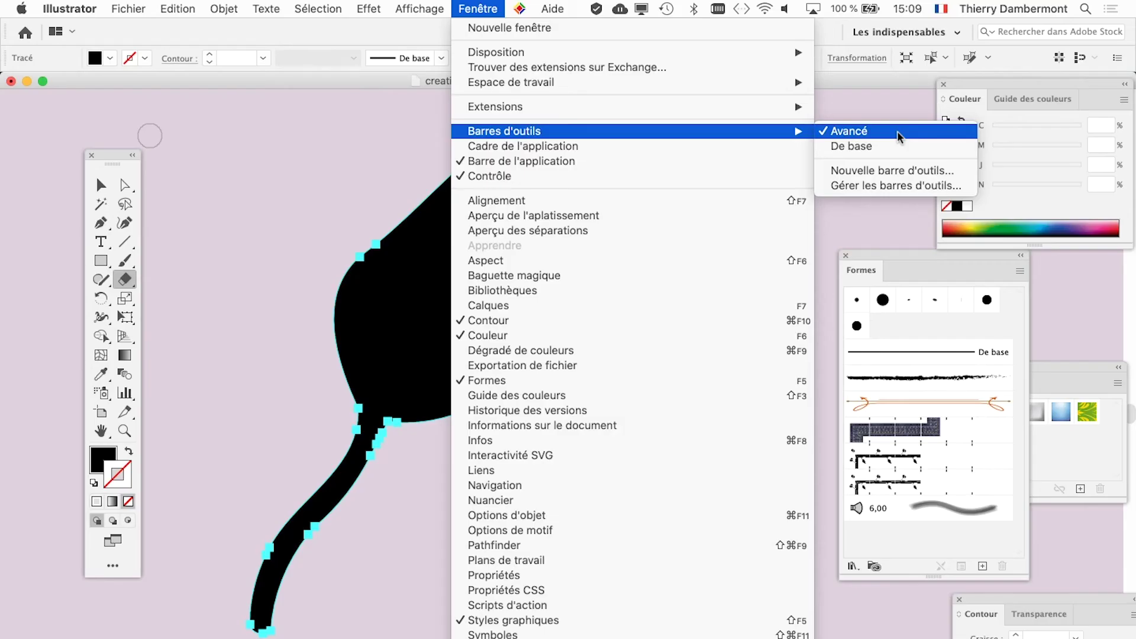
{"action": "left_click", "coordinate": [899, 136]}
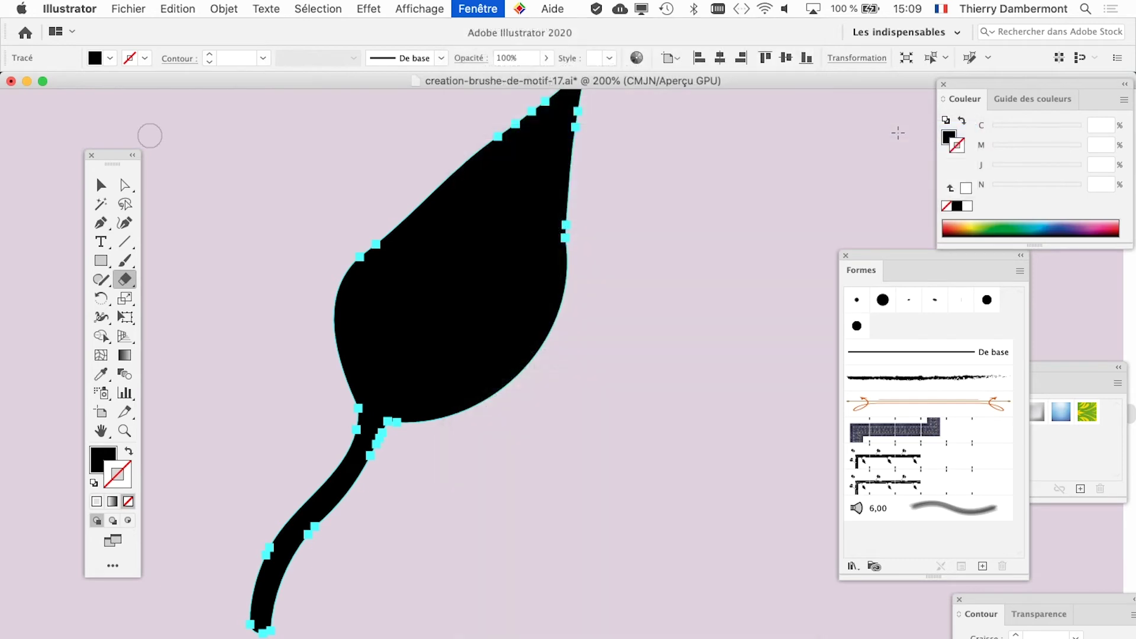
{"action": "left_click", "coordinate": [481, 8]}
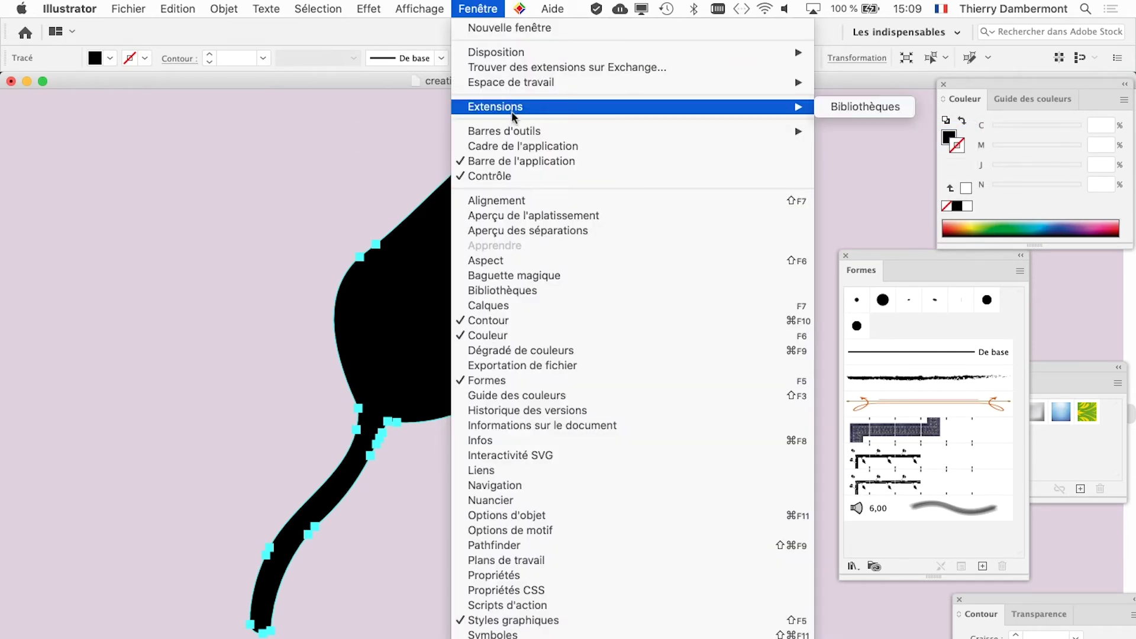
{"action": "left_click", "coordinate": [899, 134]}
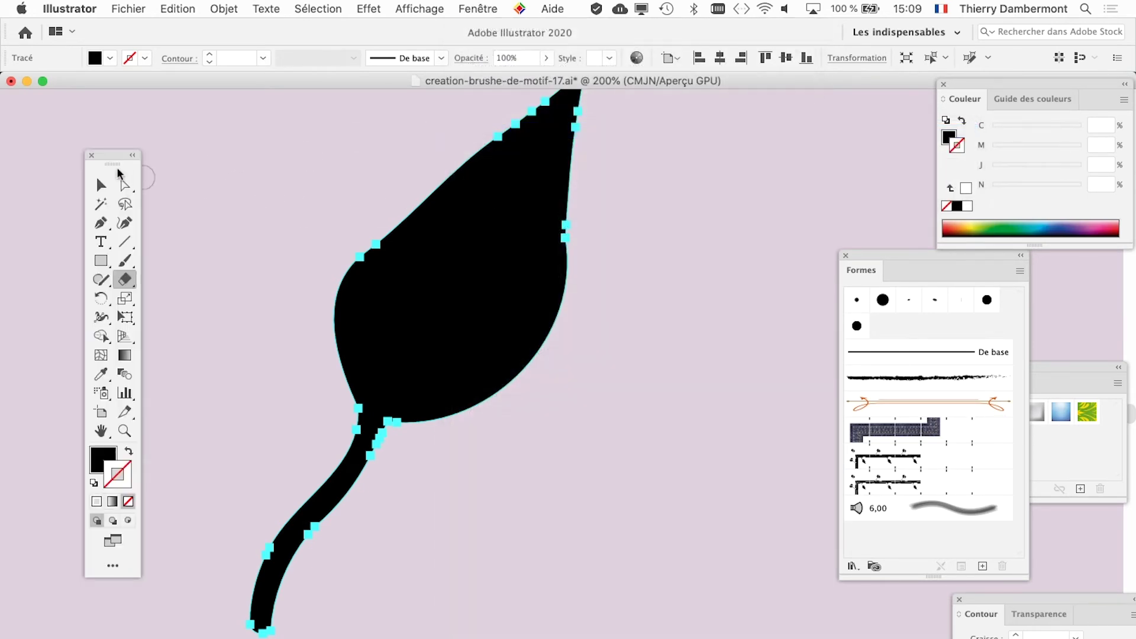
{"action": "left_click_drag", "start_coordinate": [125, 154], "coordinate": [120, 139]}
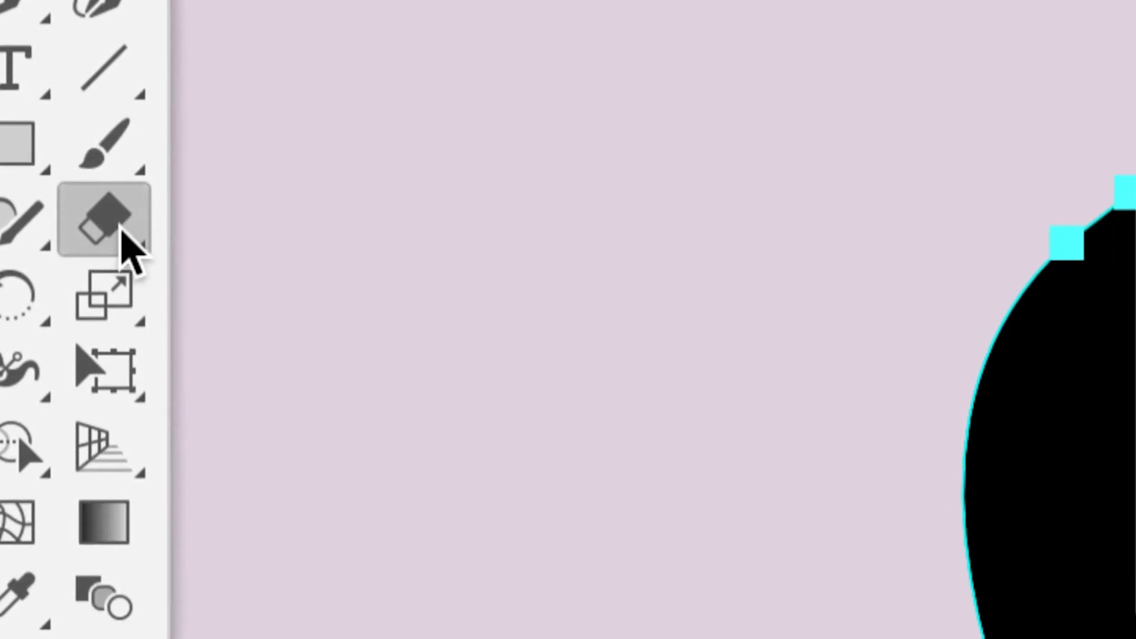
- Swap the Eraser for the Cutter (Knife) tool from the erasing tools group
{"action": "left_click", "coordinate": [148, 434]}
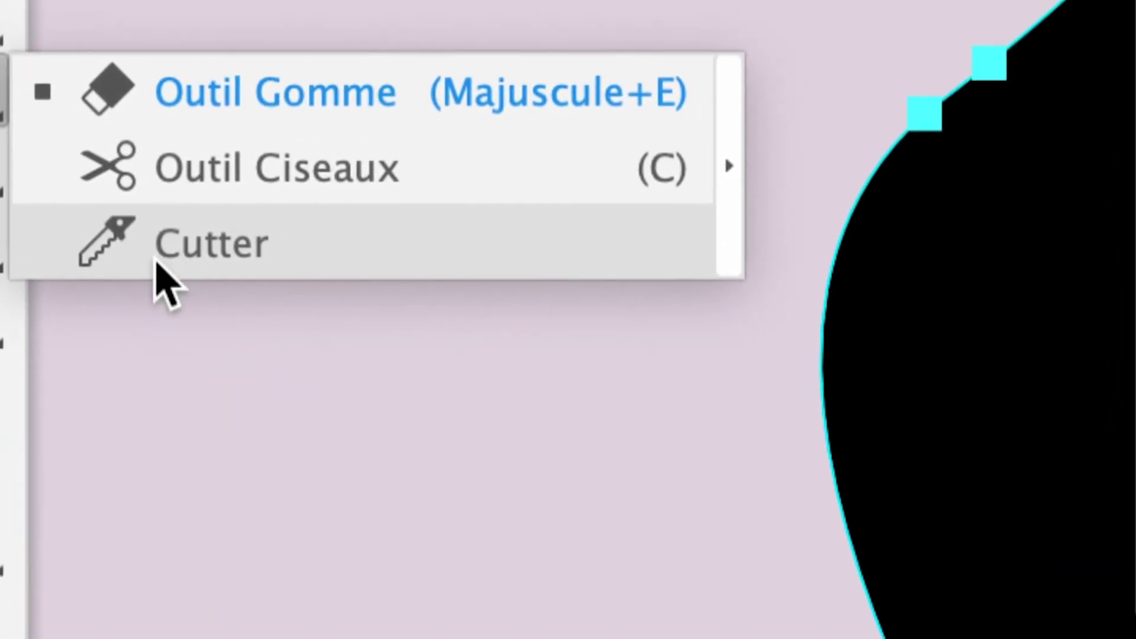
{"action": "left_click", "coordinate": [156, 260]}
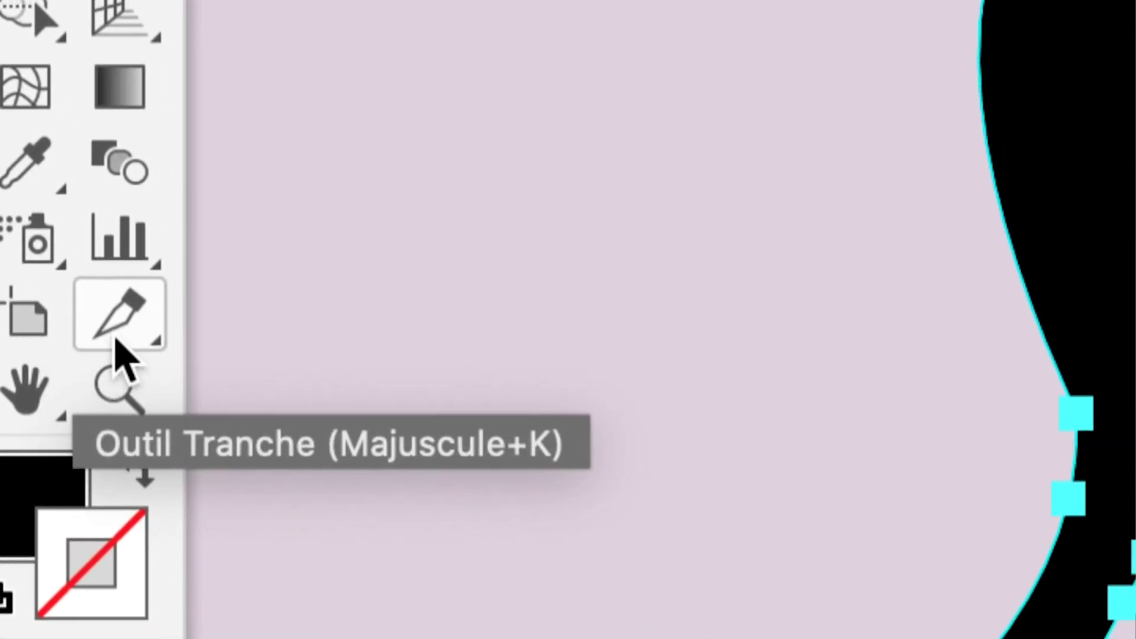
{"action": "left_click", "coordinate": [116, 341]}
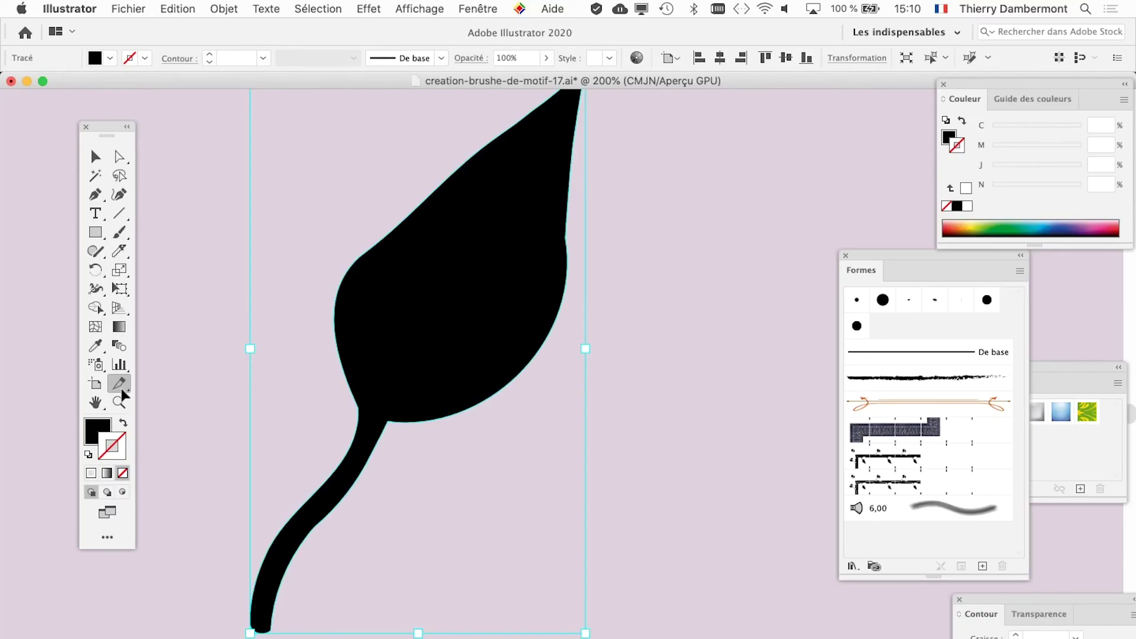
{"action": "left_click", "coordinate": [121, 383]}
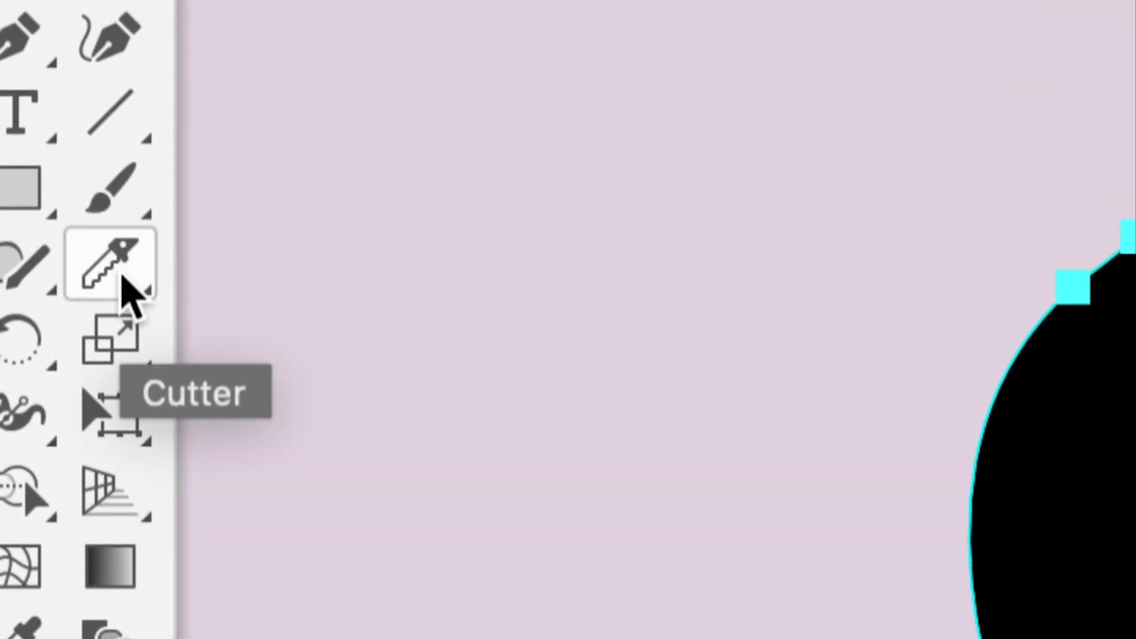
{"action": "left_click", "coordinate": [118, 373]}
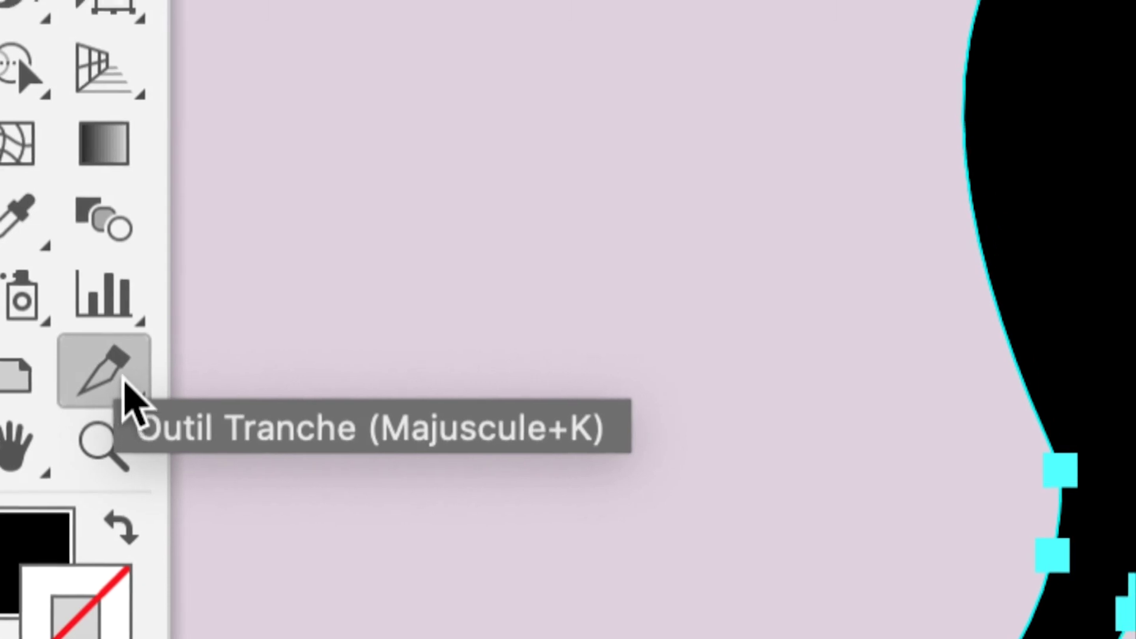
{"action": "left_click", "coordinate": [121, 277]}
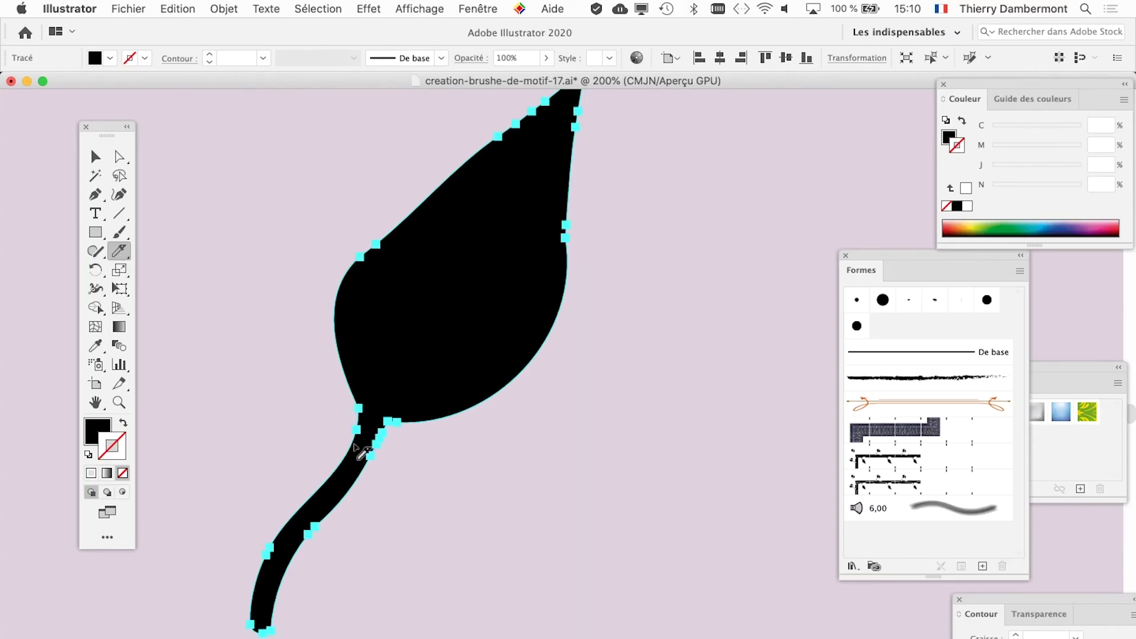
- Slice across the leaf-stem junction with the Cutter, extending past the stem's base
{"action": "scroll", "coordinate": [355, 440], "scroll_direction": "up", "scroll_amount": 4}
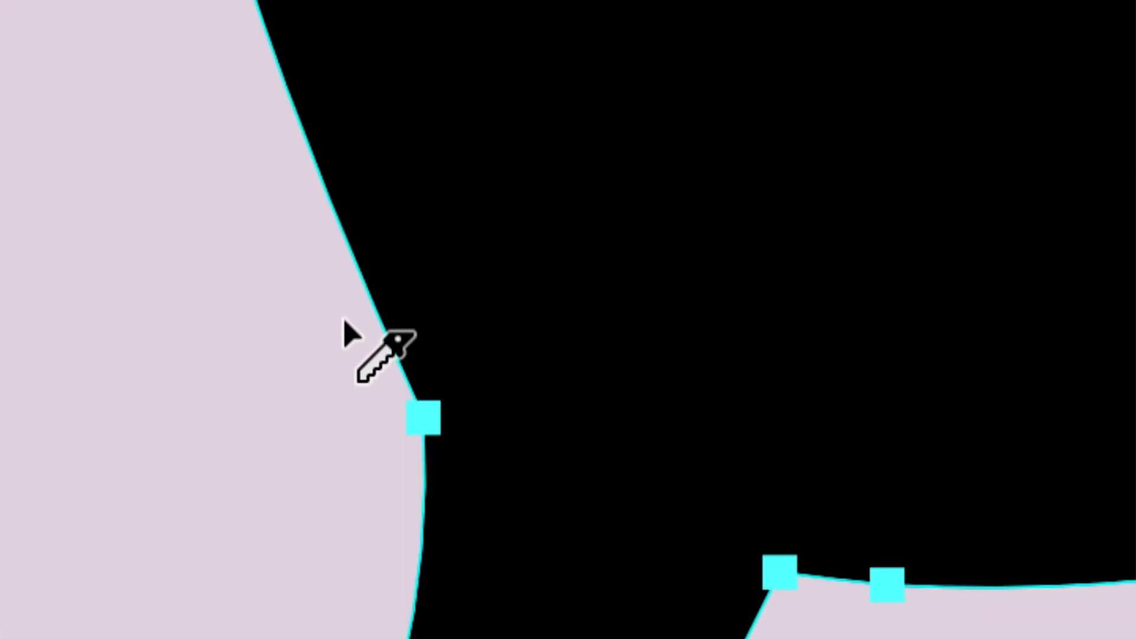
{"action": "left_click_drag", "start_coordinate": [345, 324], "coordinate": [415, 362]}
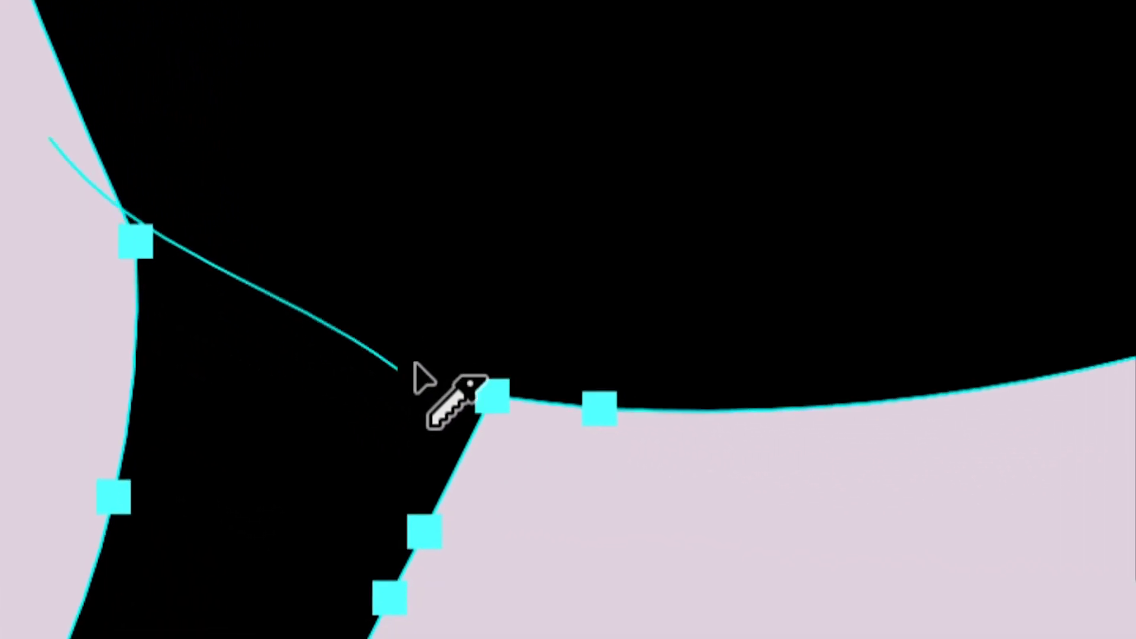
{"action": "left_click_drag", "start_coordinate": [414, 362], "coordinate": [464, 384]}
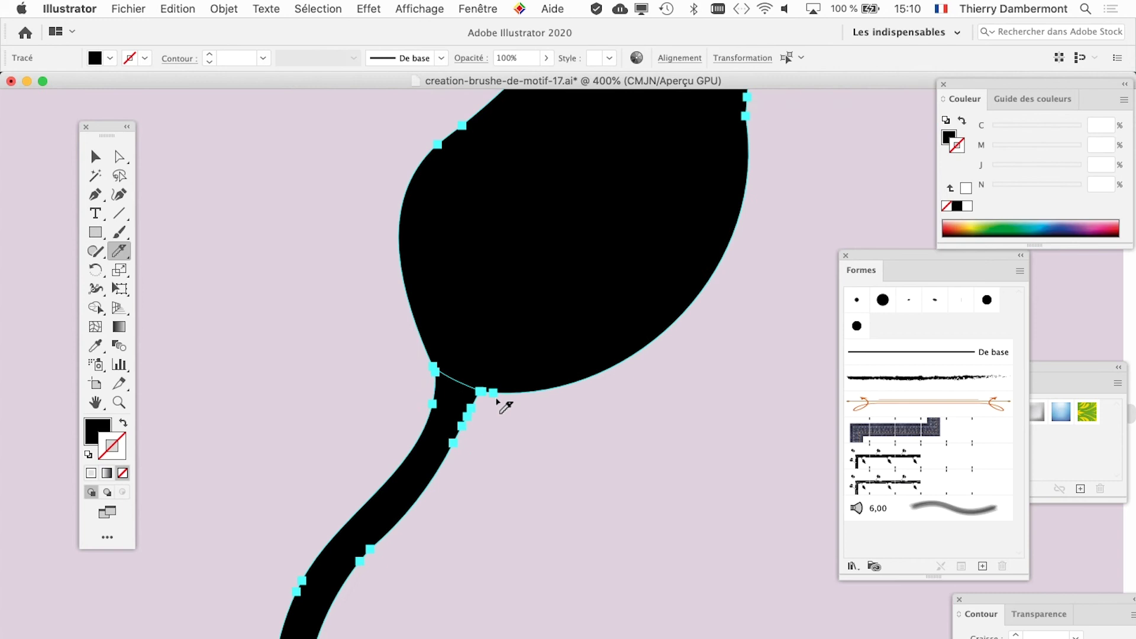
{"action": "scroll", "coordinate": [504, 407], "scroll_direction": "down", "scroll_amount": 5}
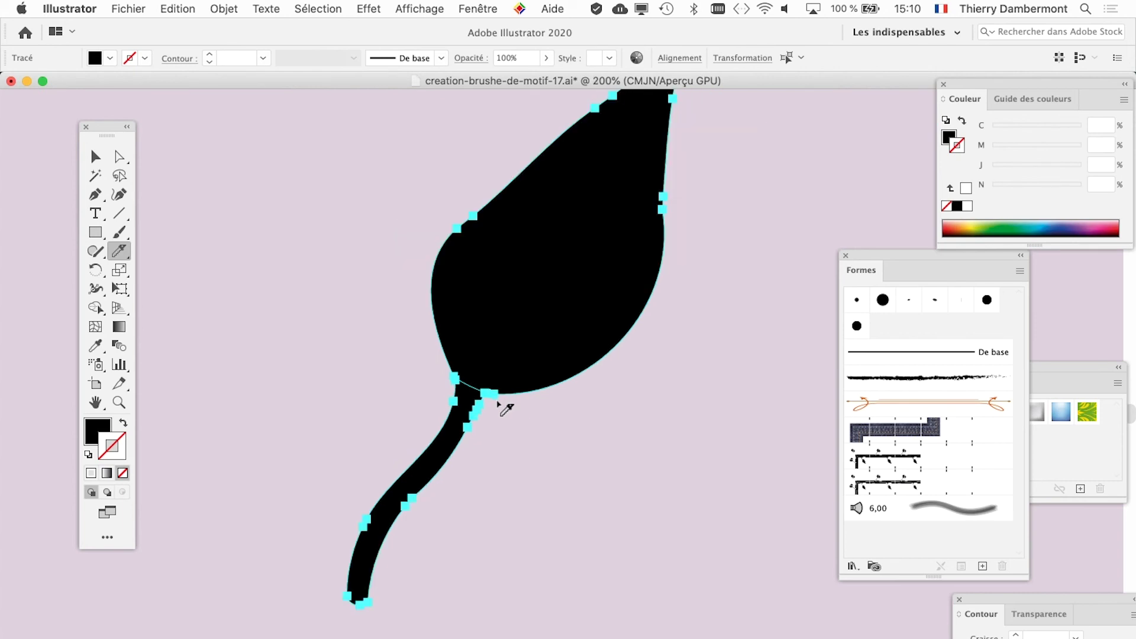
{"action": "scroll", "coordinate": [504, 407], "scroll_direction": "down", "scroll_amount": 1}
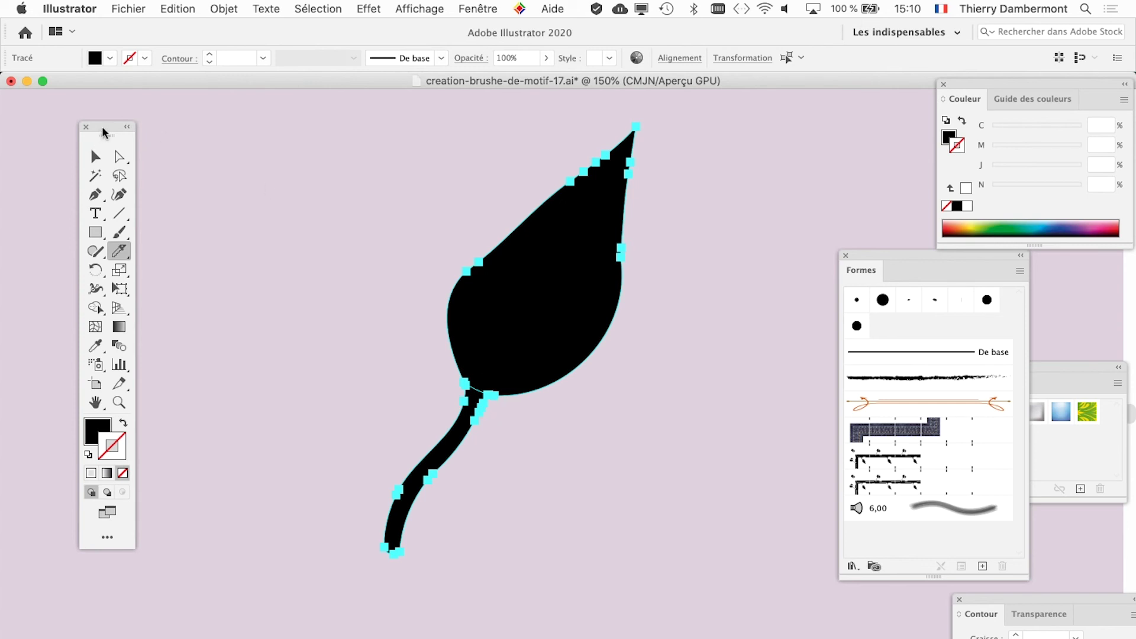
- Pull the cut-off stem away from the leaf and delete it
{"action": "left_click_drag", "start_coordinate": [103, 128], "coordinate": [180, 205]}
{"action": "left_click", "coordinate": [171, 235]}
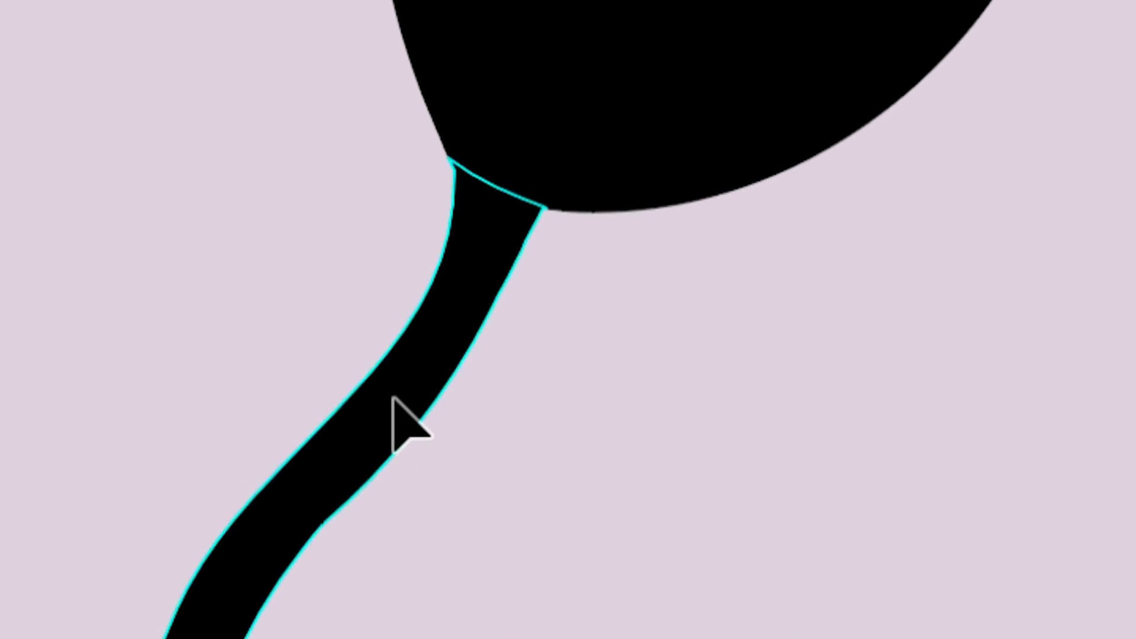
{"action": "left_click", "coordinate": [393, 397]}
{"action": "left_click_drag", "start_coordinate": [393, 398], "coordinate": [169, 390]}
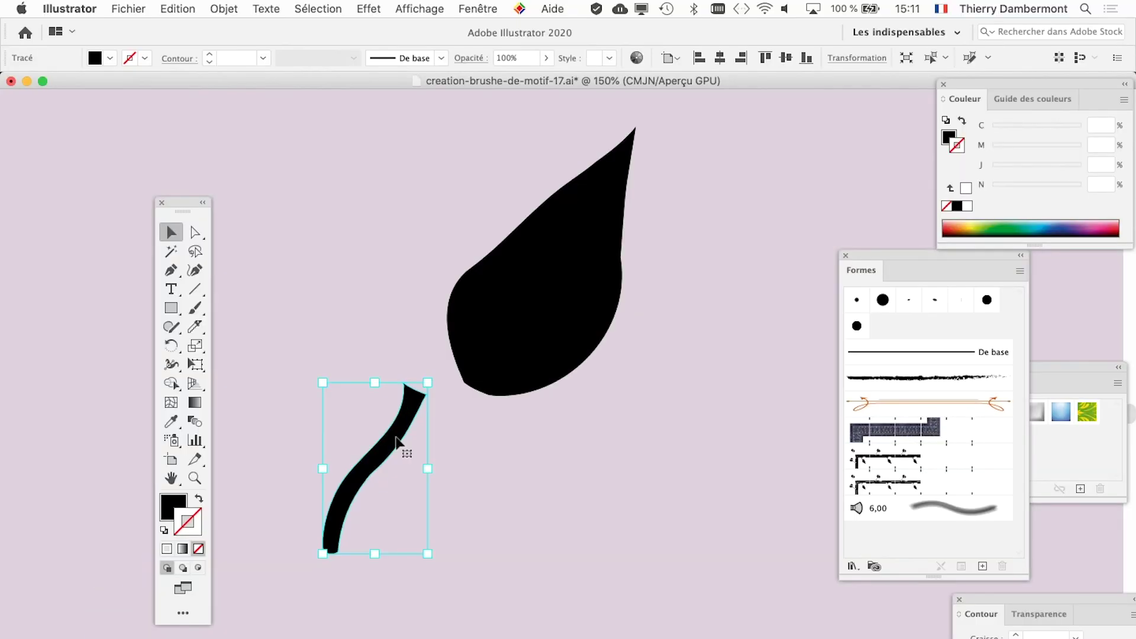
{"action": "left_click_drag", "start_coordinate": [400, 443], "coordinate": [585, 488]}
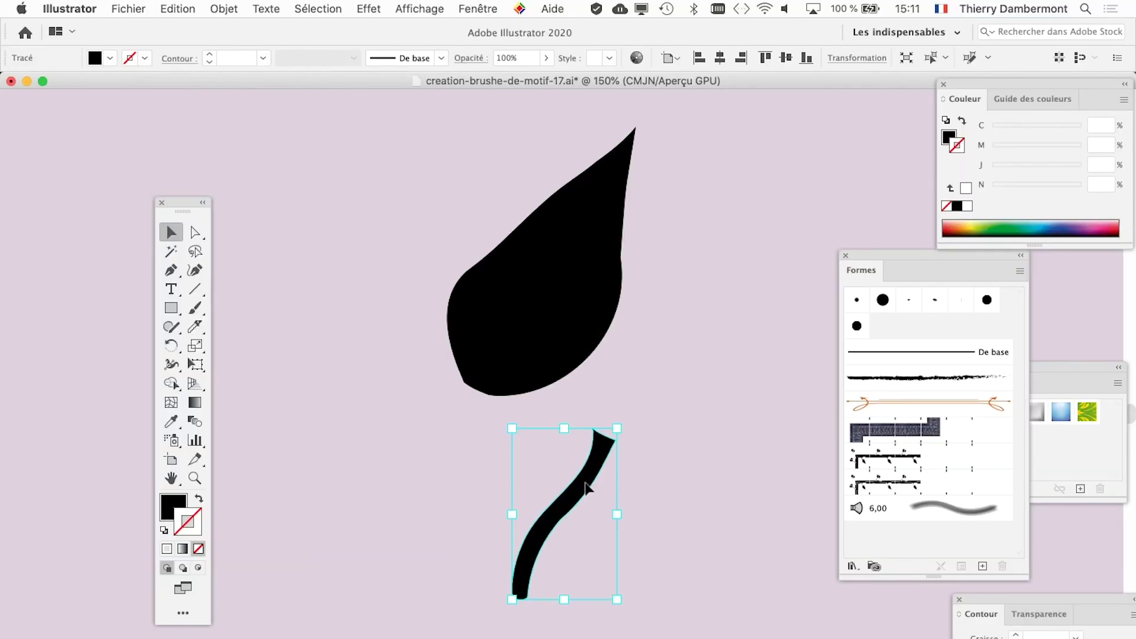
{"action": "key", "text": "Delete"}
- Select the remaining leaf shape on its own
{"action": "left_click", "coordinate": [521, 325]}
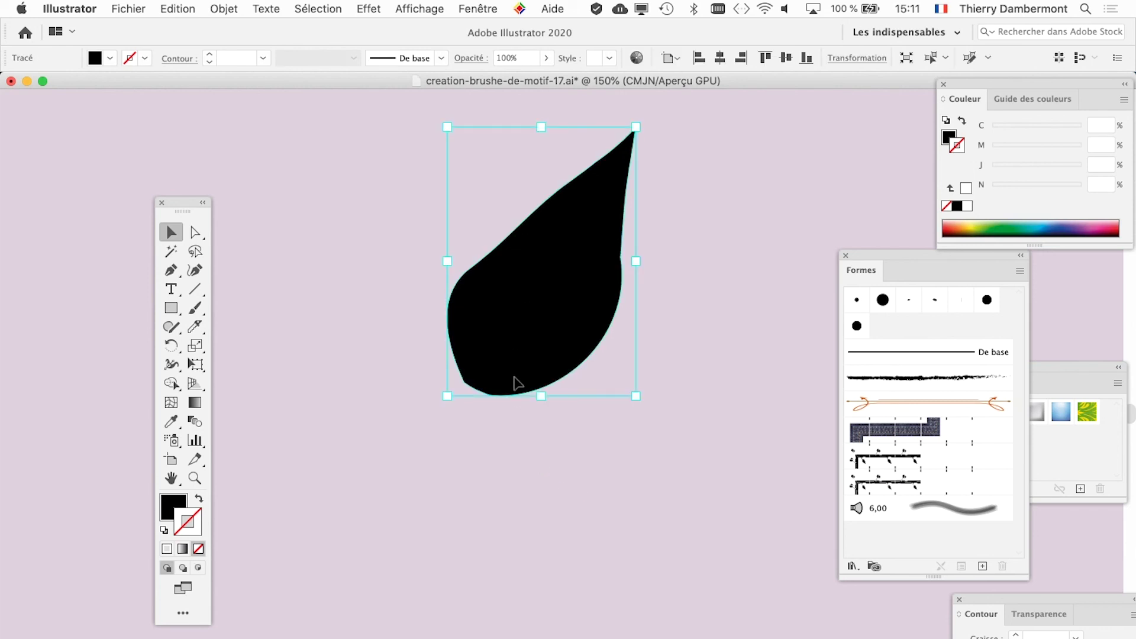
{"action": "scroll", "coordinate": [545, 412], "scroll_direction": "down", "scroll_amount": 1}
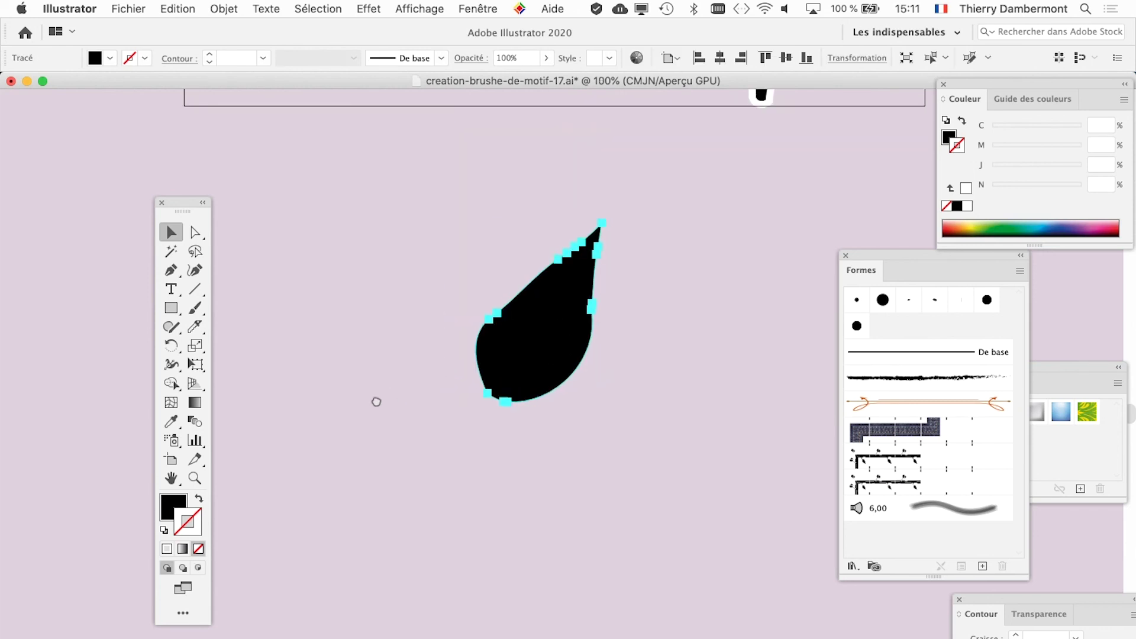
{"action": "scroll", "coordinate": [375, 400], "scroll_direction": "up", "scroll_amount": 2}
{"action": "scroll", "coordinate": [375, 400], "scroll_direction": "right", "scroll_amount": 5}
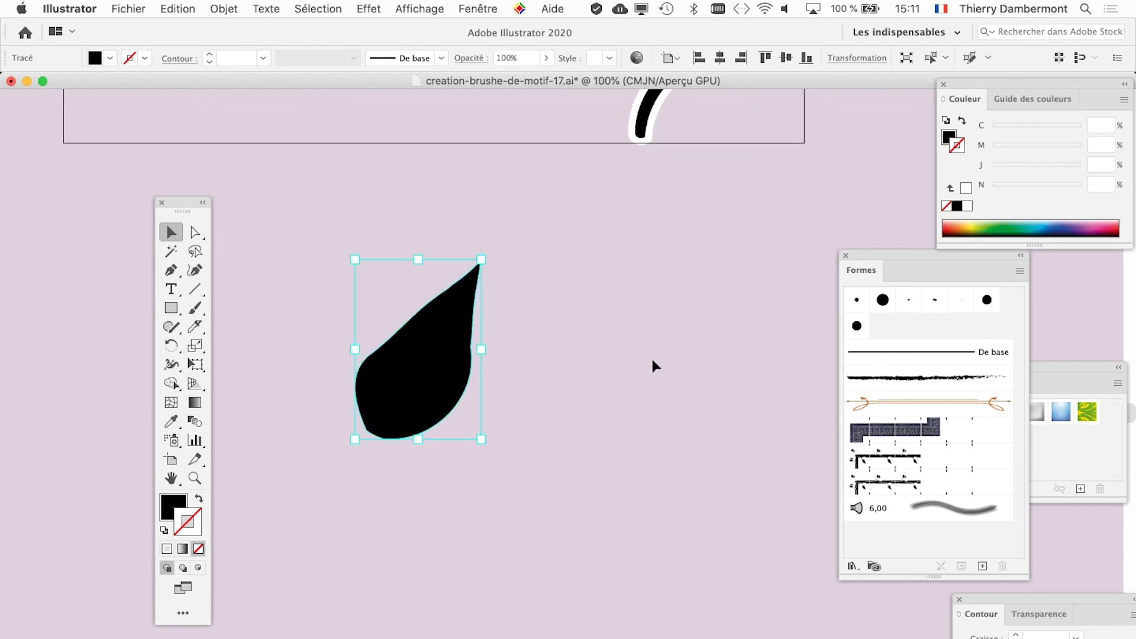